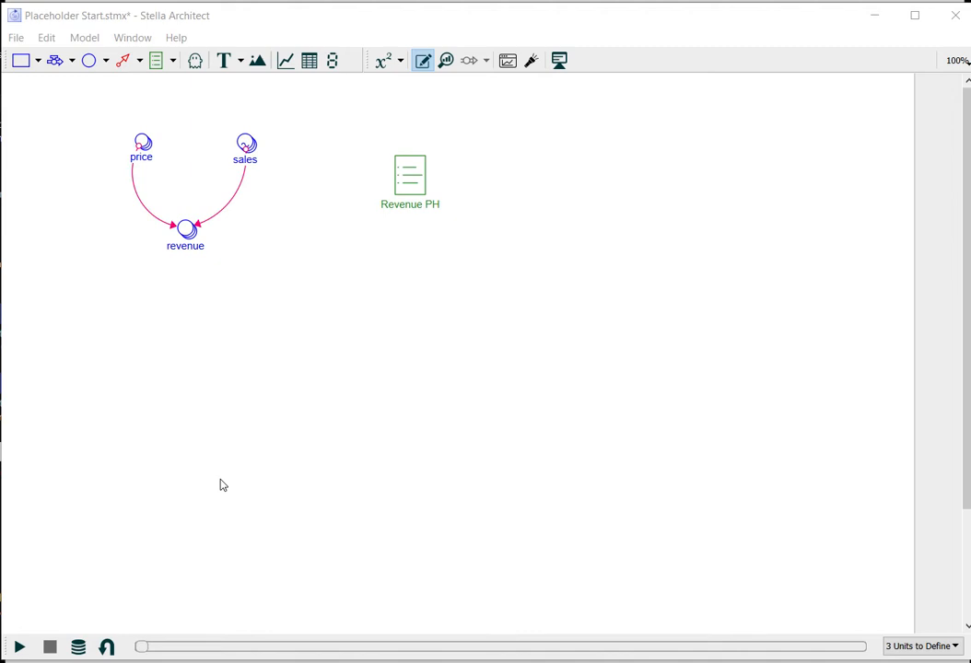
Step: Open the model's interface window and place a graph below the Go Live button on Page 1
left_click(559, 61)
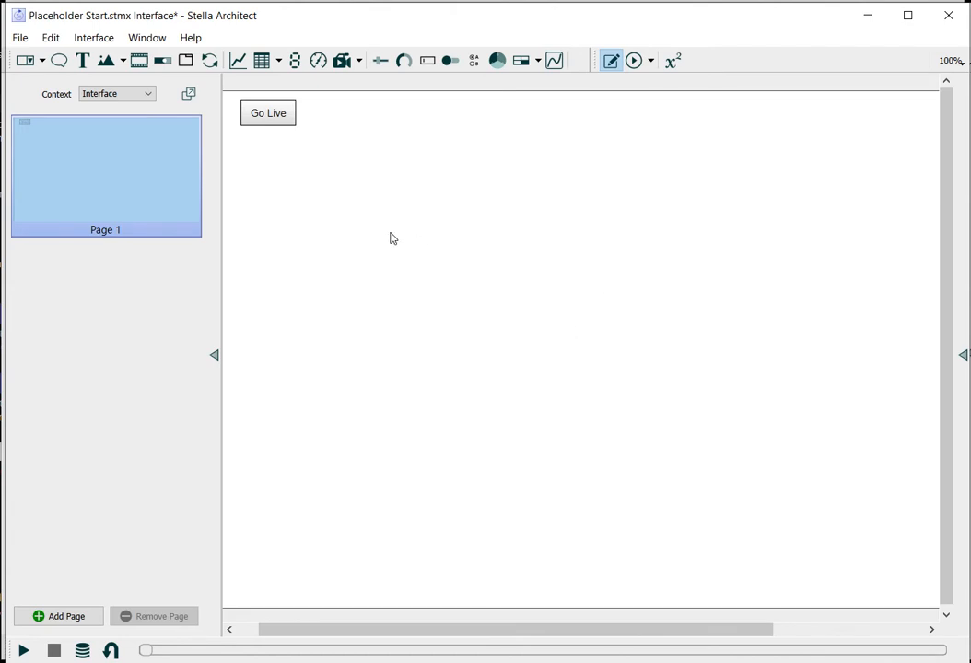
left_click(238, 60)
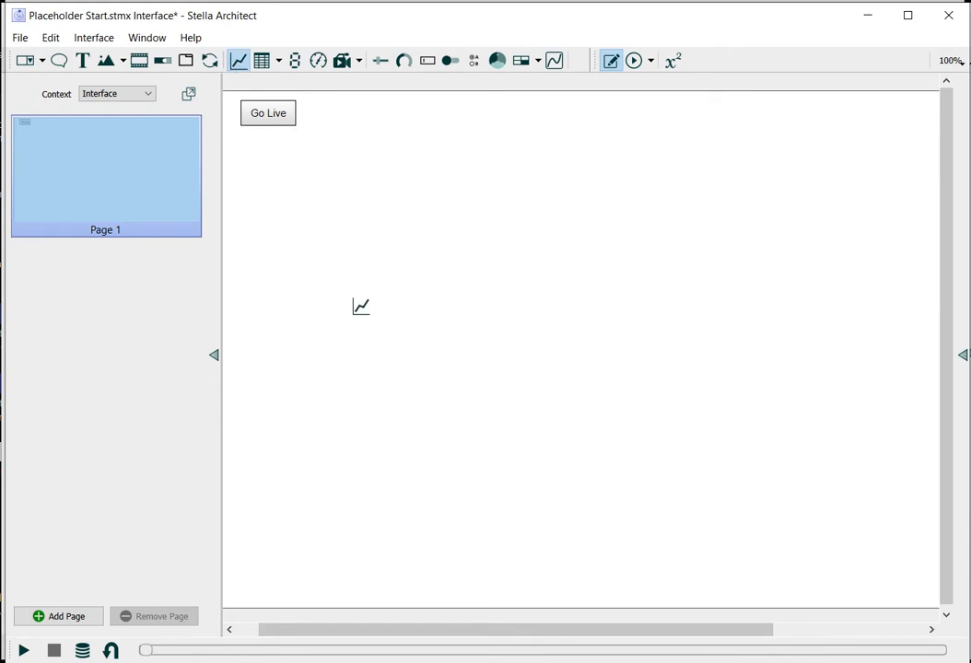
left_click(361, 308)
left_click_drag(435, 303, 522, 337)
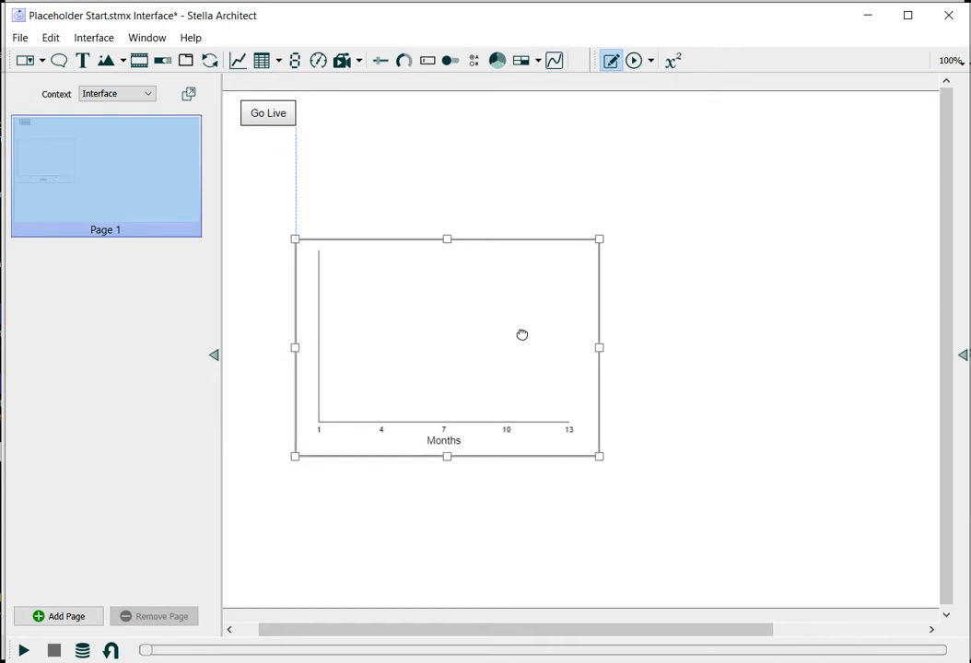
Step: Add the Revenue PH placeholder to the graph's series list
double_click(522, 339)
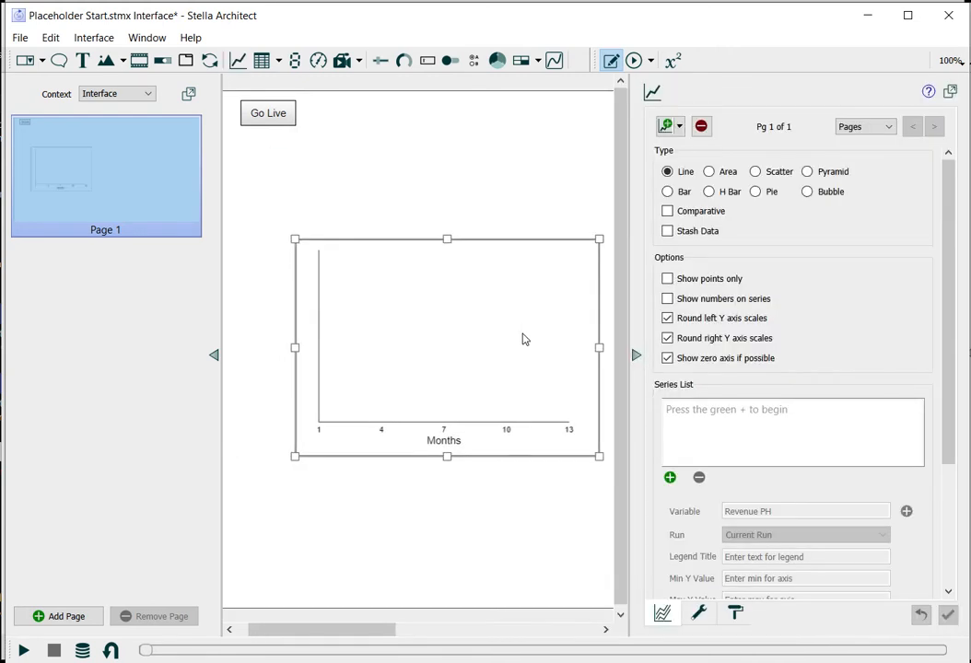
left_click(672, 481)
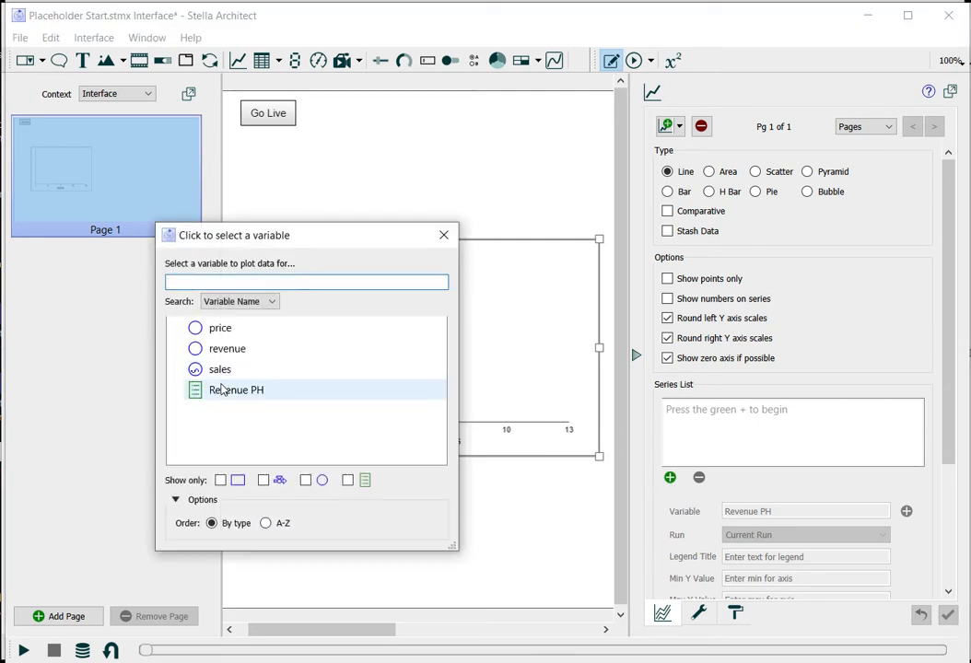
left_click(221, 391)
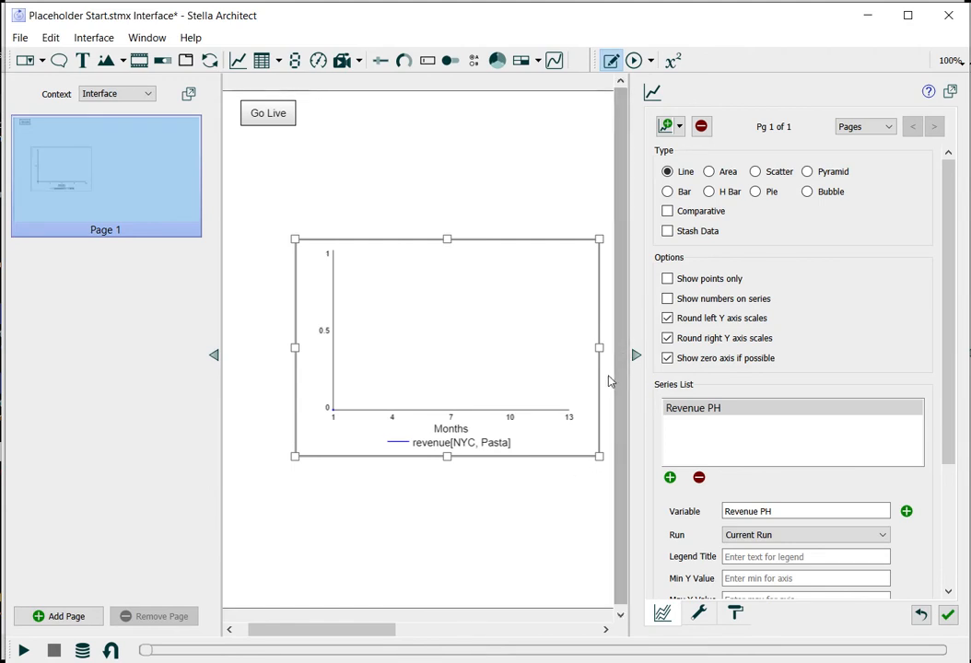
left_click(540, 530)
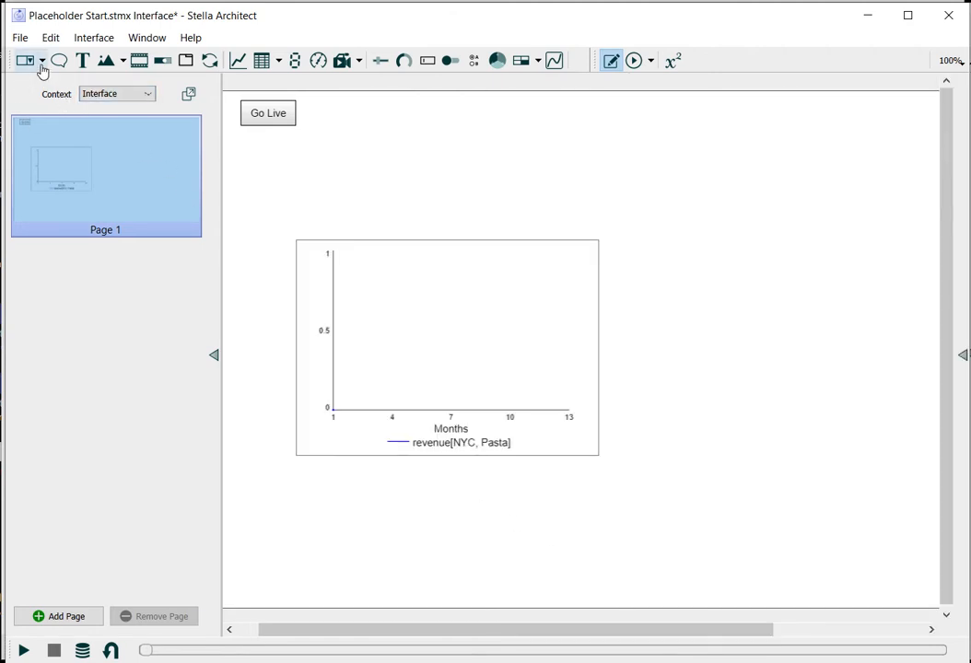
Step: Place a Selector (Placeholder/Wildcard) in the space between the Go Live button and the graph
left_click(42, 62)
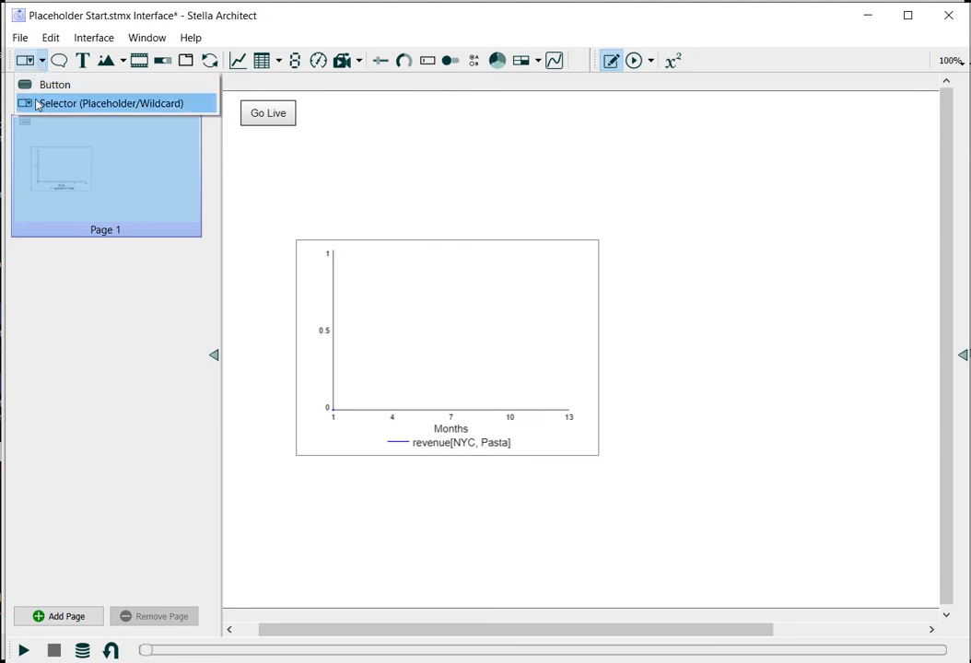
left_click(43, 106)
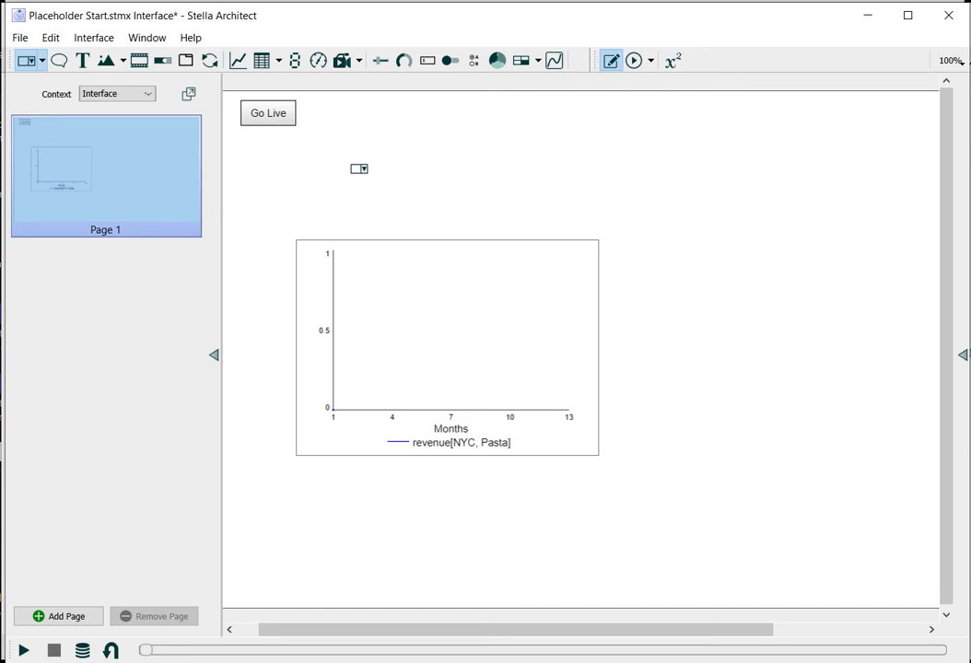
left_click(343, 164)
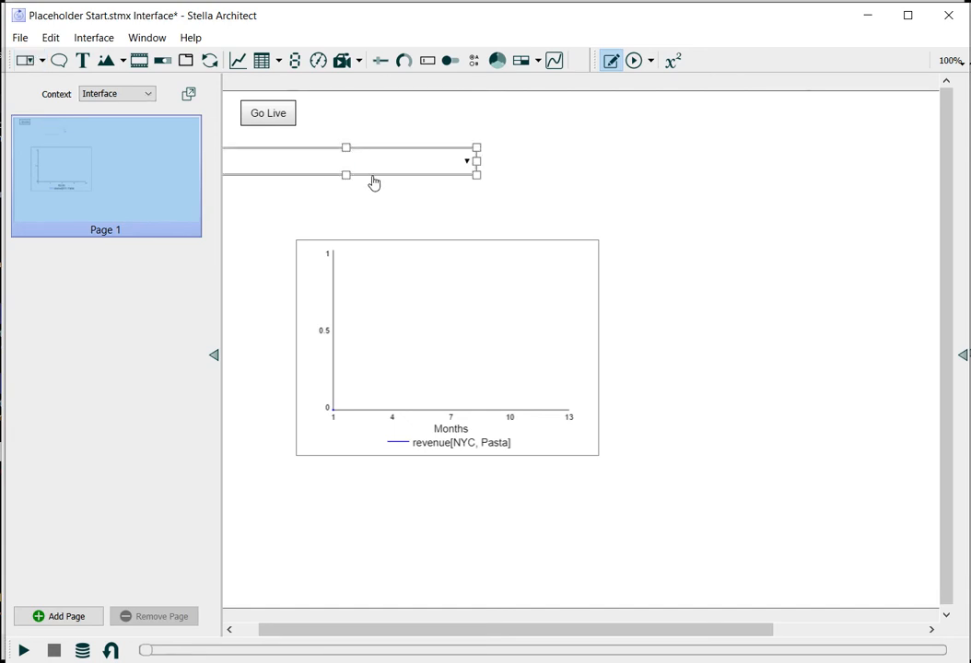
left_click_drag(373, 182, 462, 190)
left_click(481, 203)
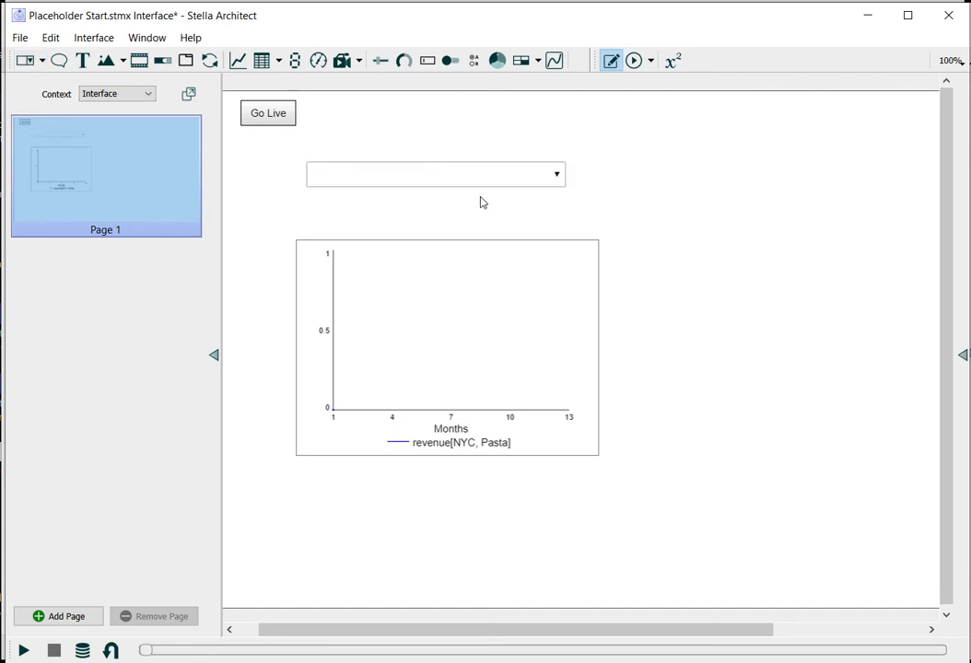
Step: Assign the Revenue PH placeholder to the selector above the graph
double_click(411, 189)
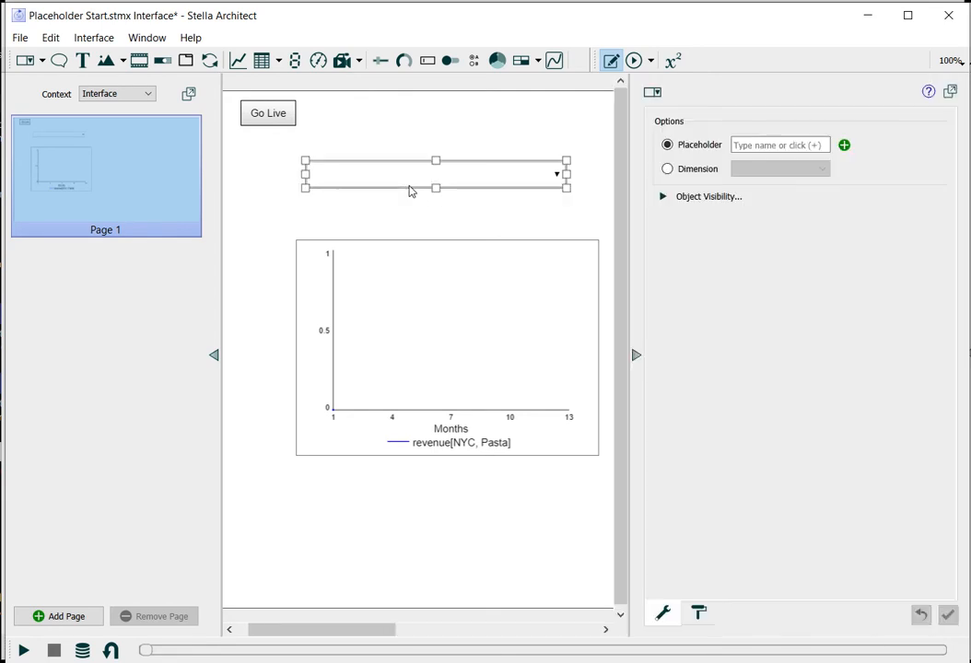
left_click(845, 147)
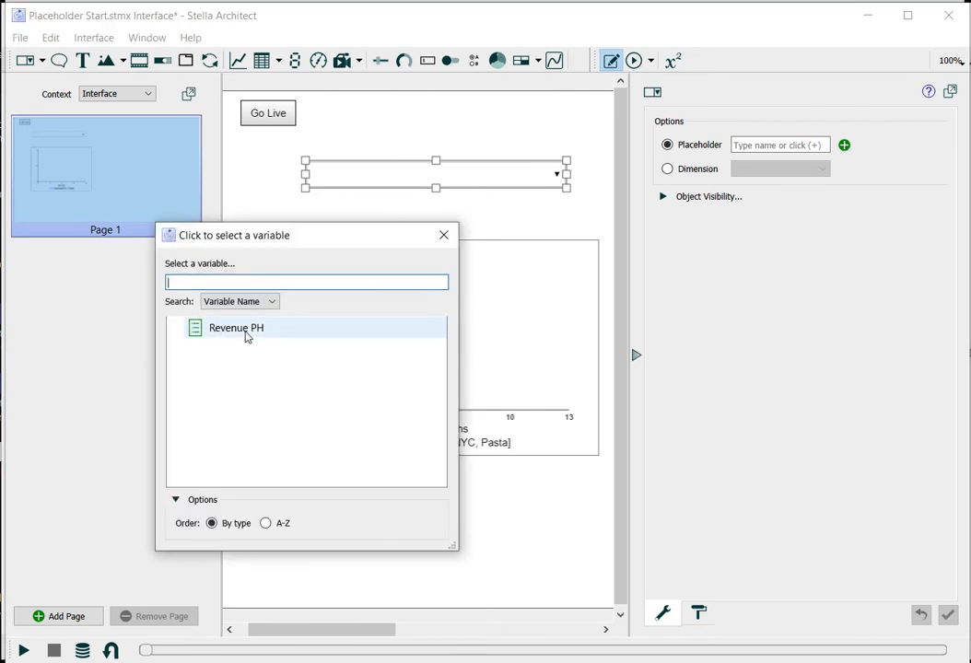
left_click(247, 330)
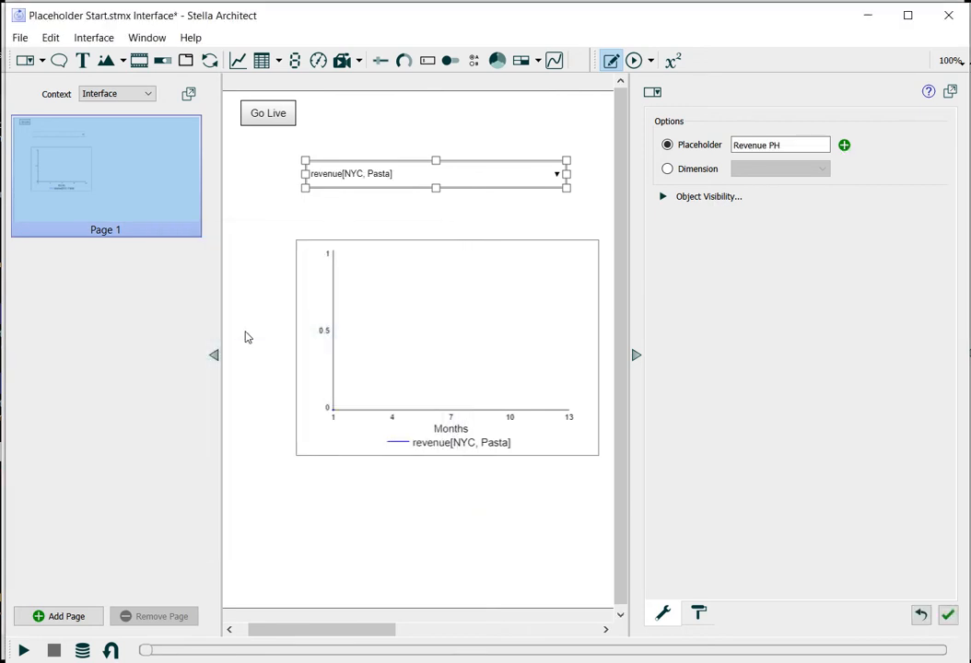
left_click(440, 212)
Step: Narrow the selector to fit its revenue label and position it centrally above the graph
left_click(560, 182)
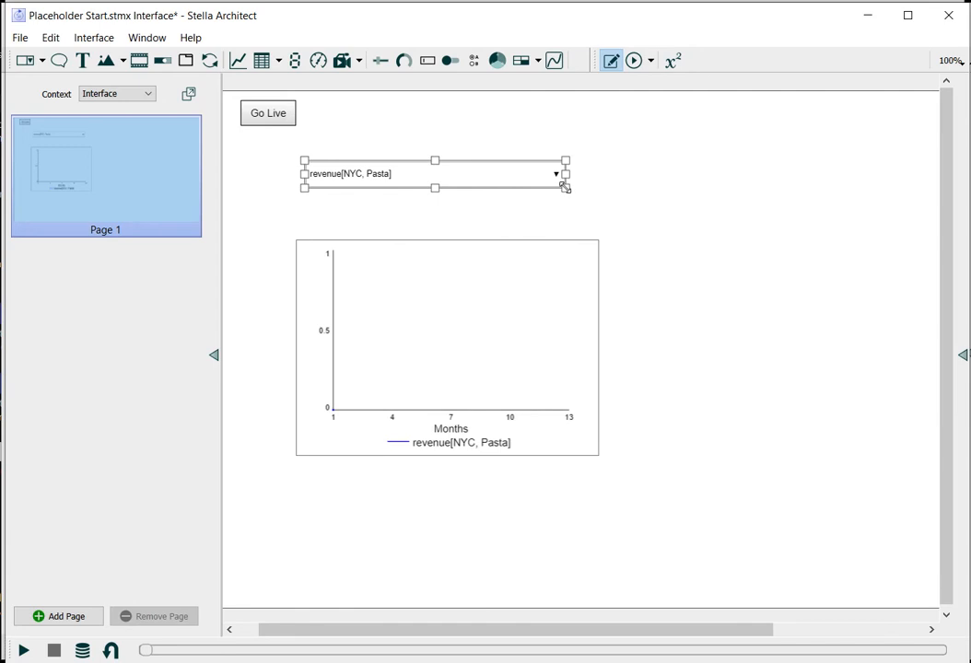
left_click_drag(565, 187, 465, 206)
left_click(563, 210)
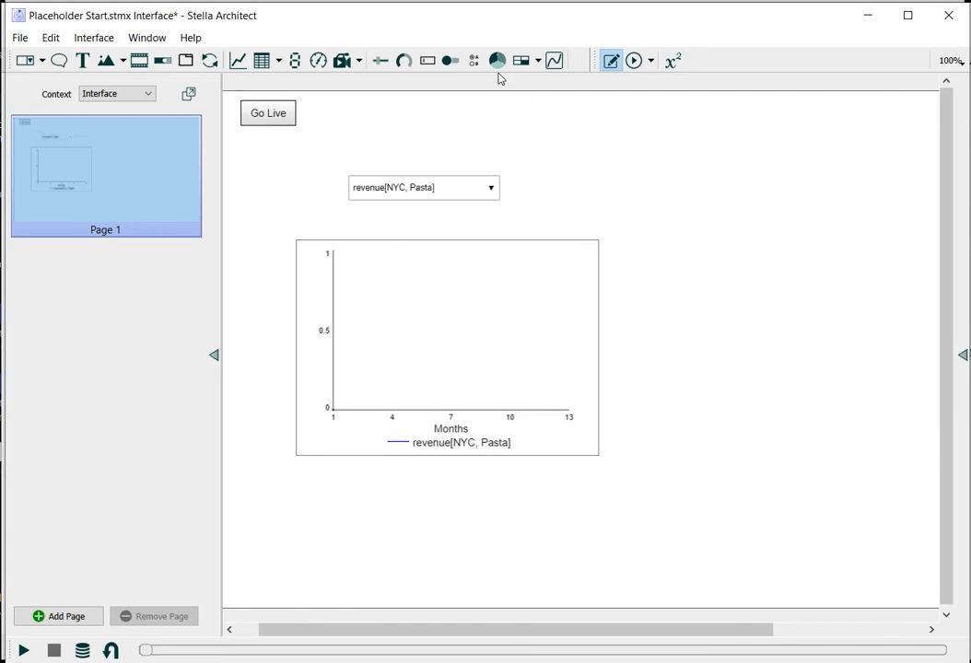
Step: Switch the interface from editing to experience mode and run the model with Go Live
left_click(272, 122)
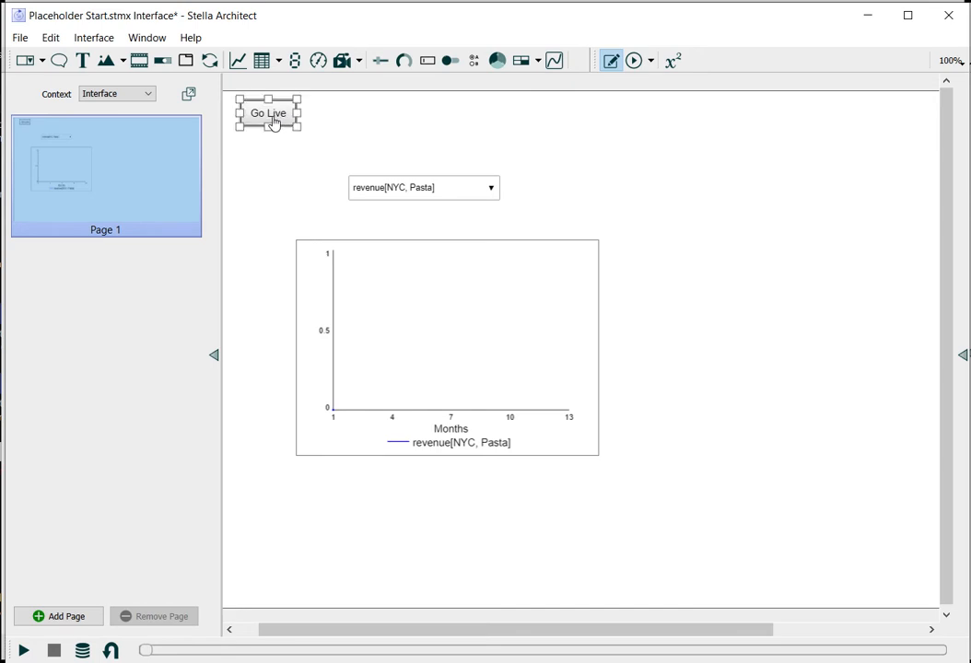
left_click(433, 125)
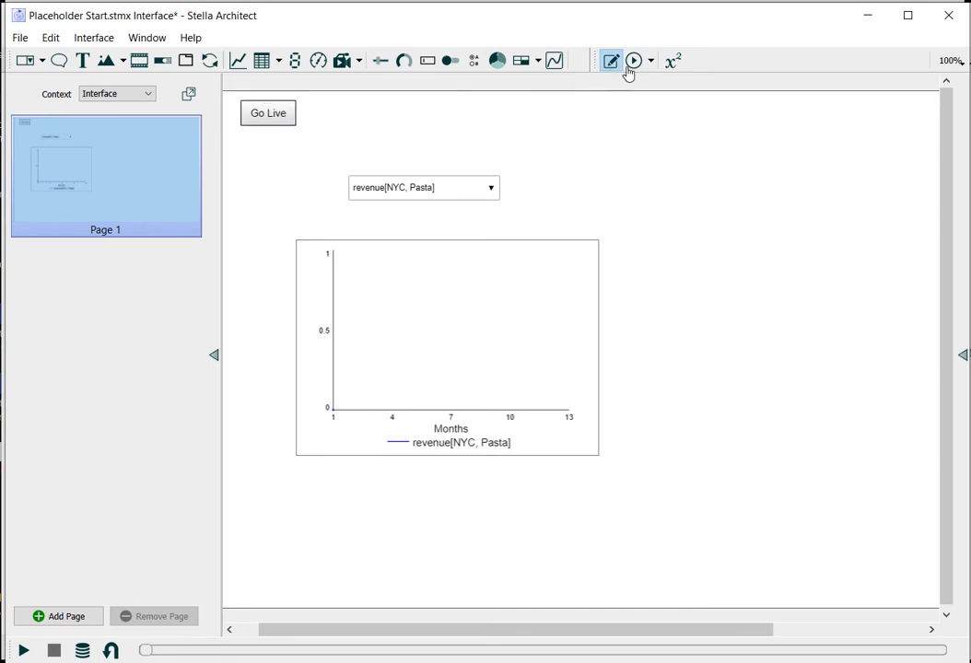
left_click(632, 66)
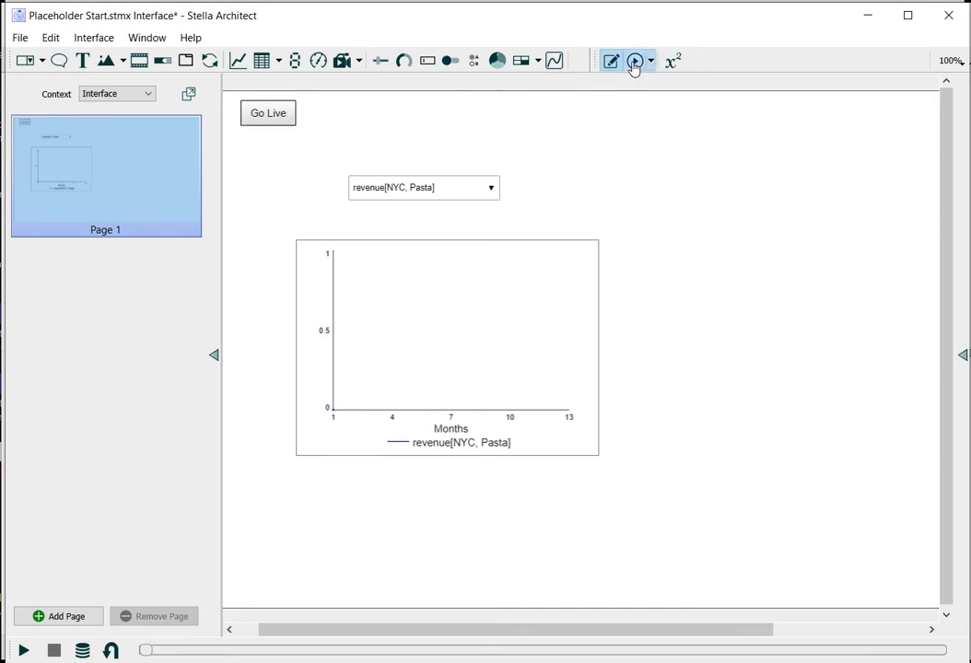
left_click(269, 115)
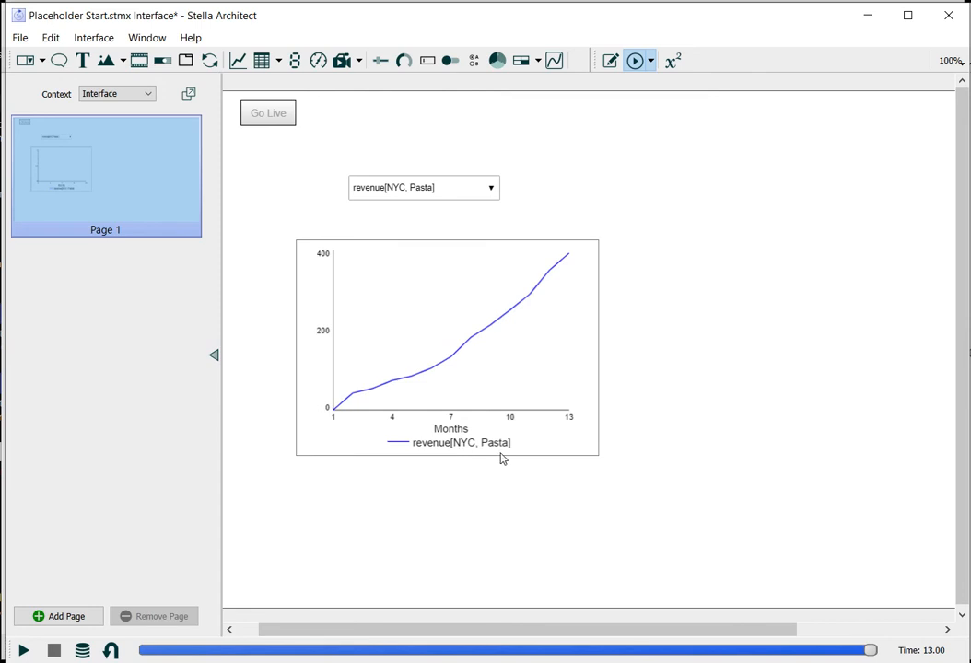
Step: Switch the plotted series through the selector to revenue[SF, Sushi], revenue[NYC, Sushi] and finally revenue[Bergen, Pizza]
left_click(482, 192)
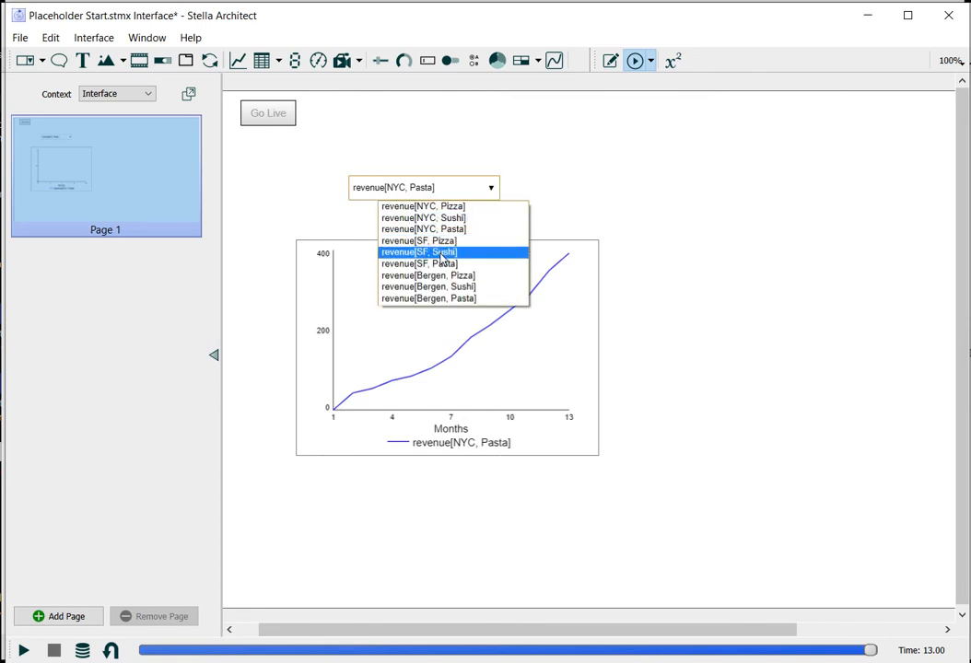
left_click(443, 254)
left_click(452, 194)
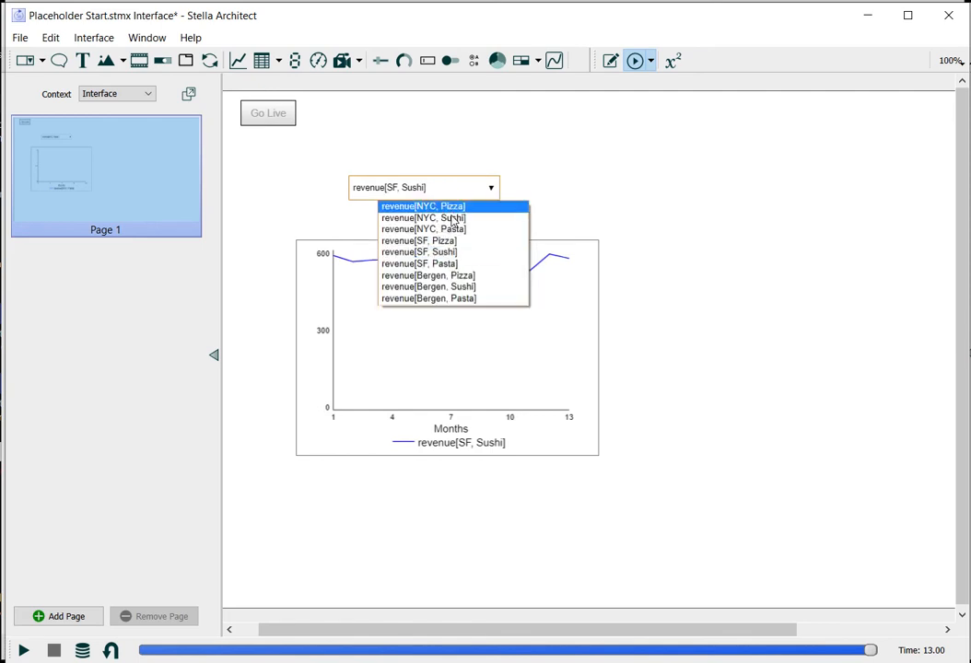
key("Down")
key("Return")
left_click(454, 193)
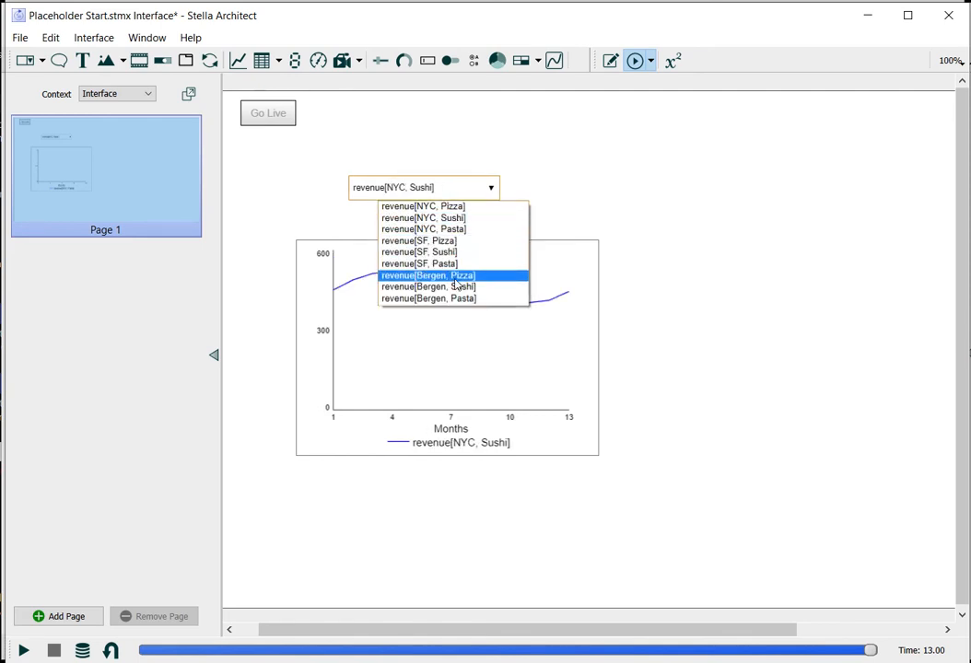
left_click(454, 275)
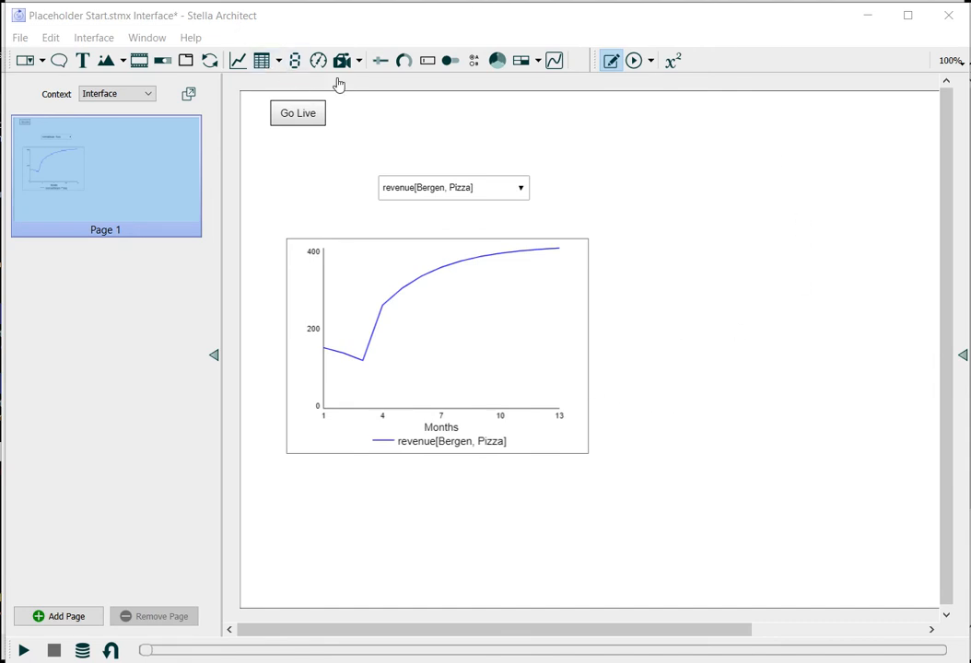
Step: Place a second graph beside the first one and shift the first graph aside to make room
left_click(237, 61)
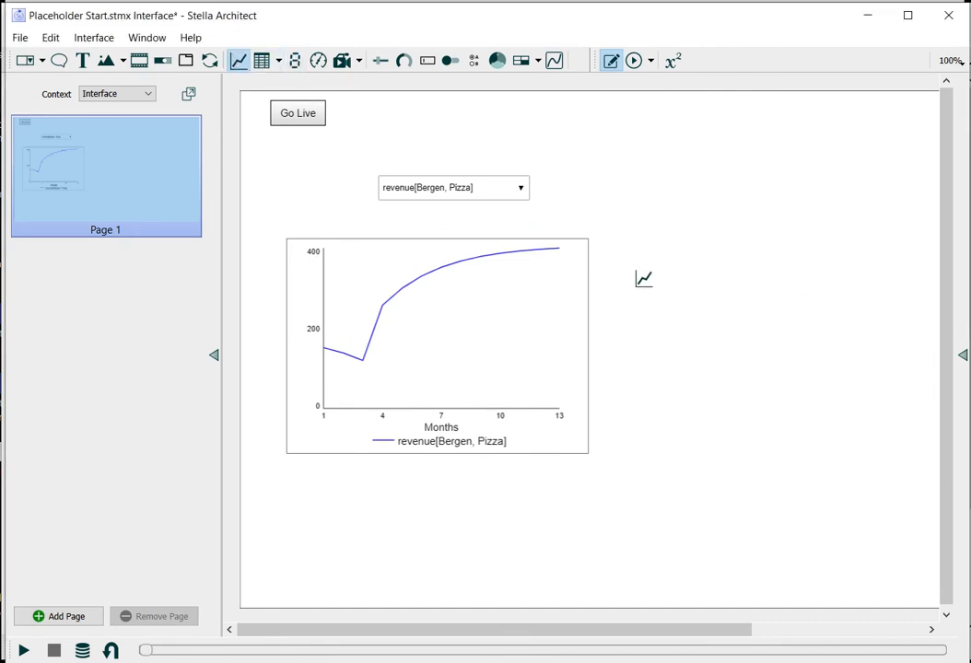
left_click(645, 277)
left_click_drag(712, 315, 828, 370)
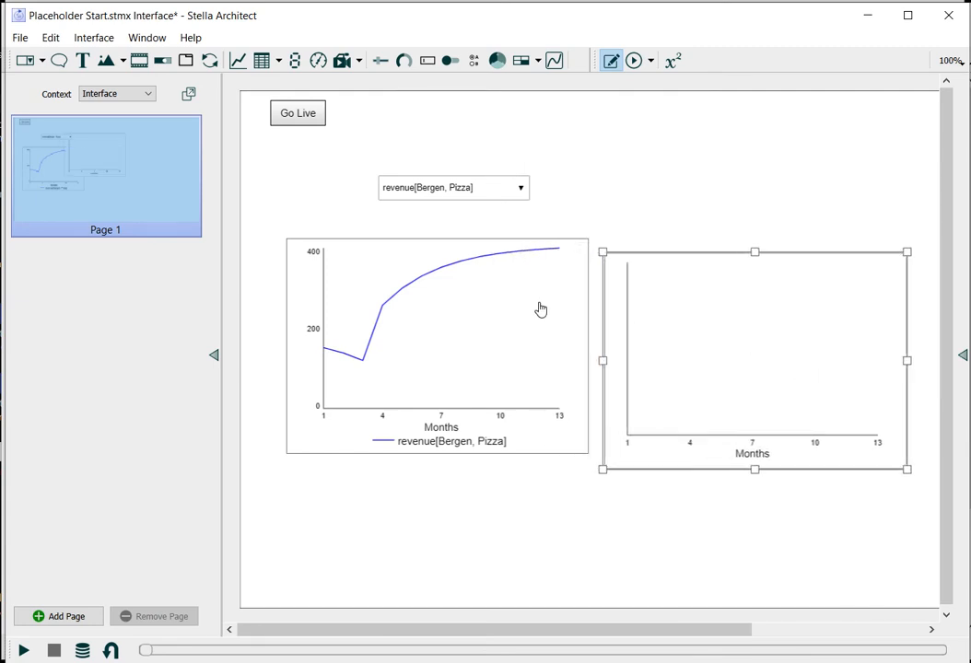
left_click_drag(540, 308, 493, 293)
Step: Plot the revenue variable in the second graph, with the ? wildcard for both the Location and Product subscripts
double_click(649, 282)
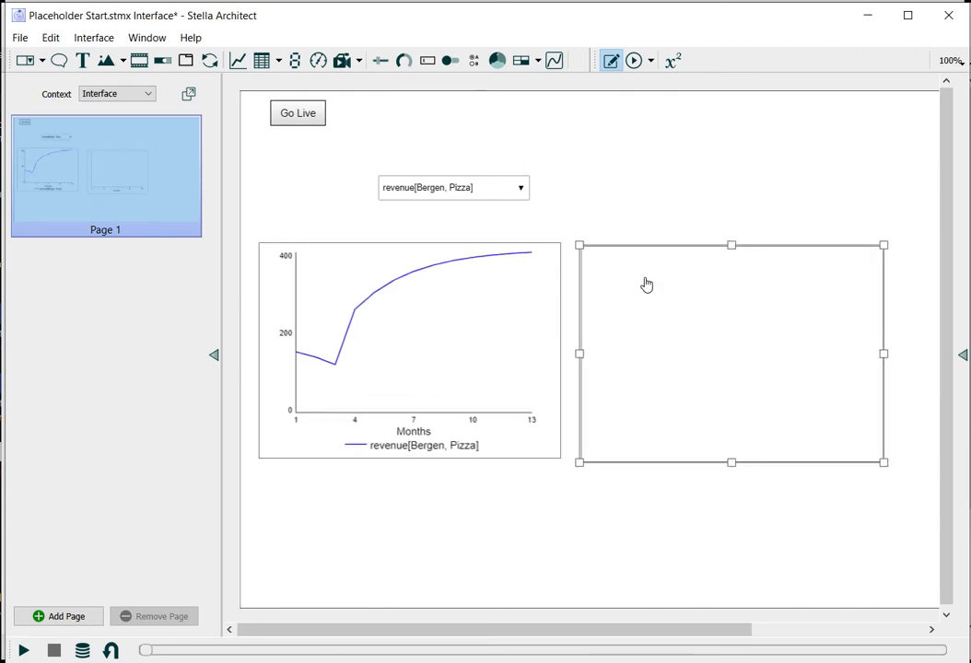
left_click(670, 477)
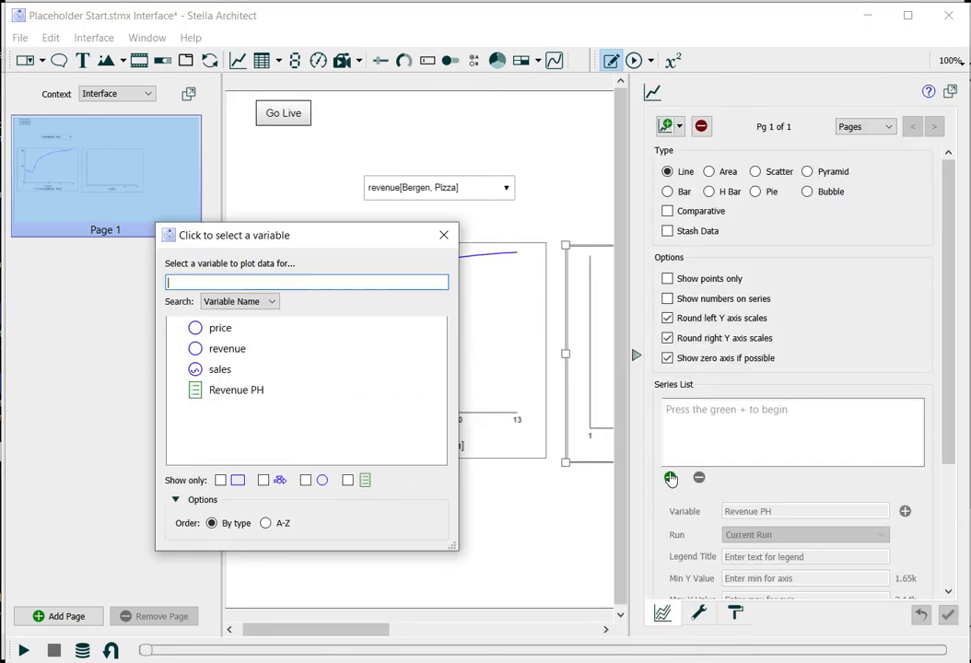
left_click(225, 351)
left_click(492, 243)
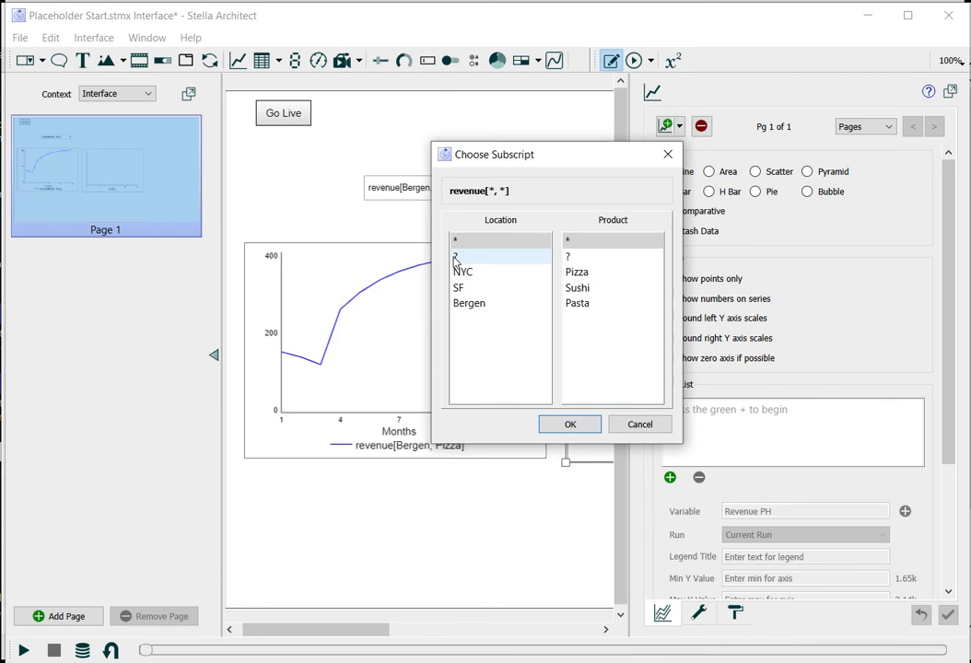
left_click(455, 257)
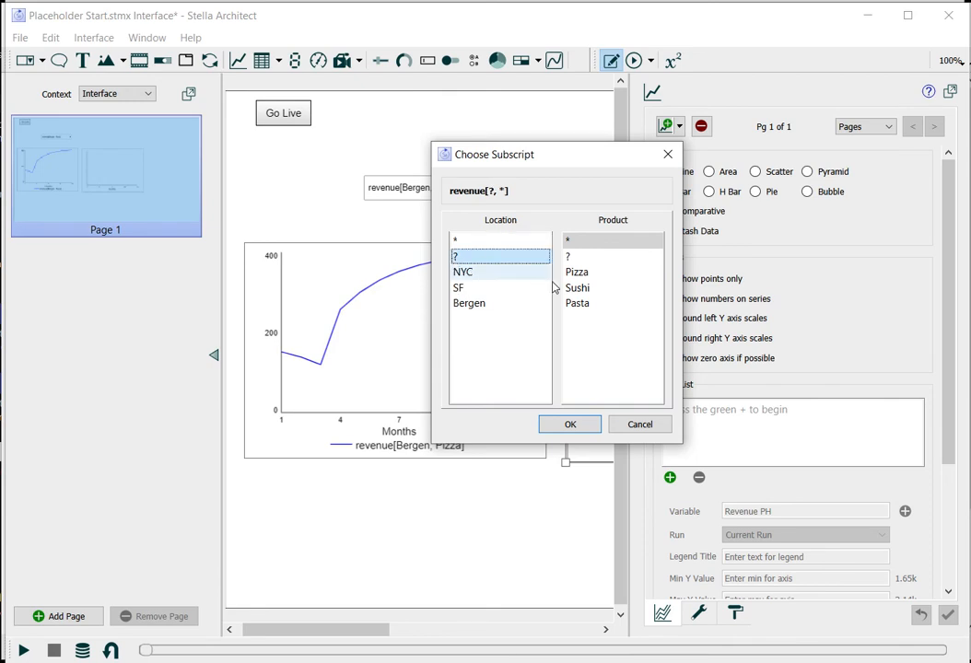
left_click(570, 257)
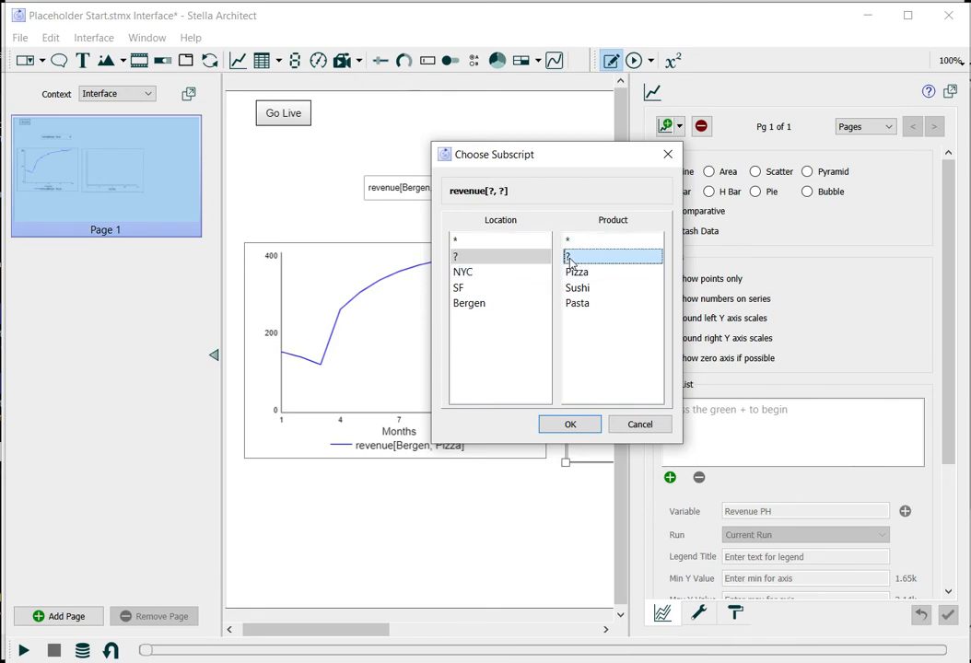
left_click(568, 423)
left_click(638, 361)
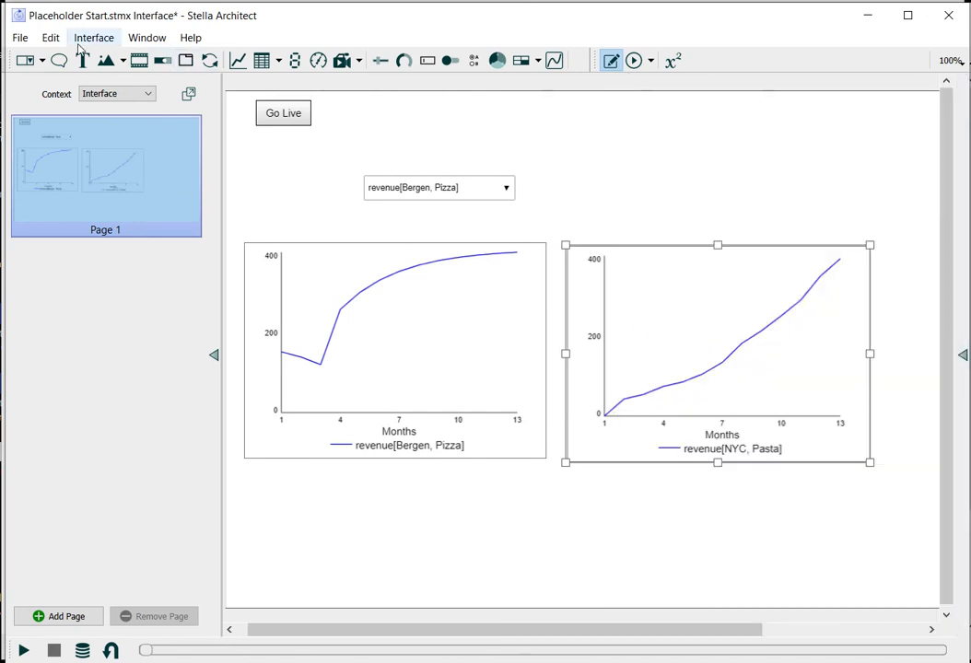
Step: Place two new dropdown selectors above the second graph
left_click(23, 61)
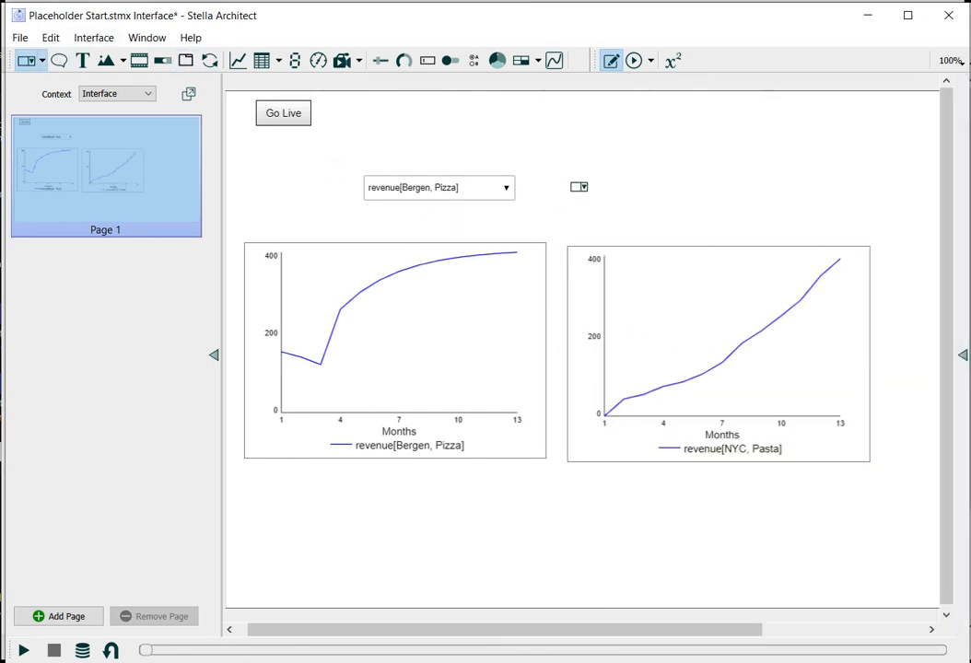
left_click(578, 186)
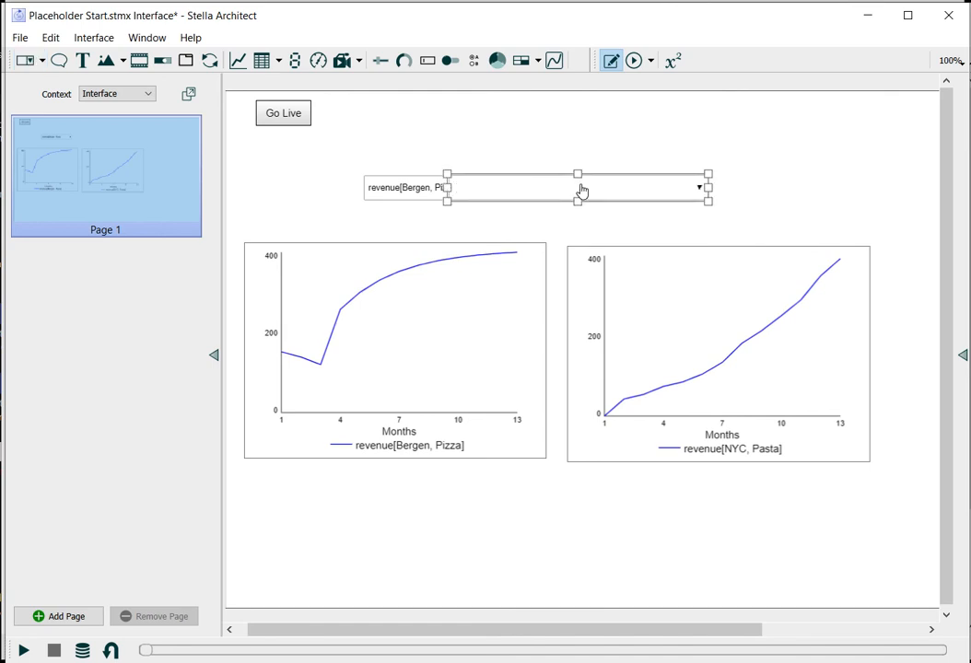
left_click(23, 61)
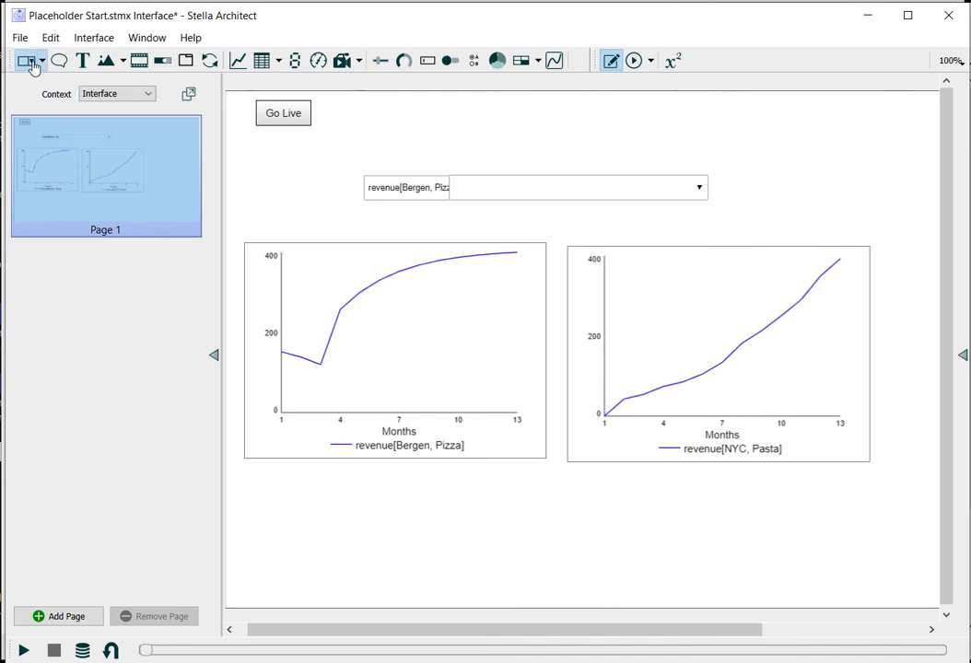
Step: Link the first new selector to the Location dimension instead of a placeholder
left_click(573, 191)
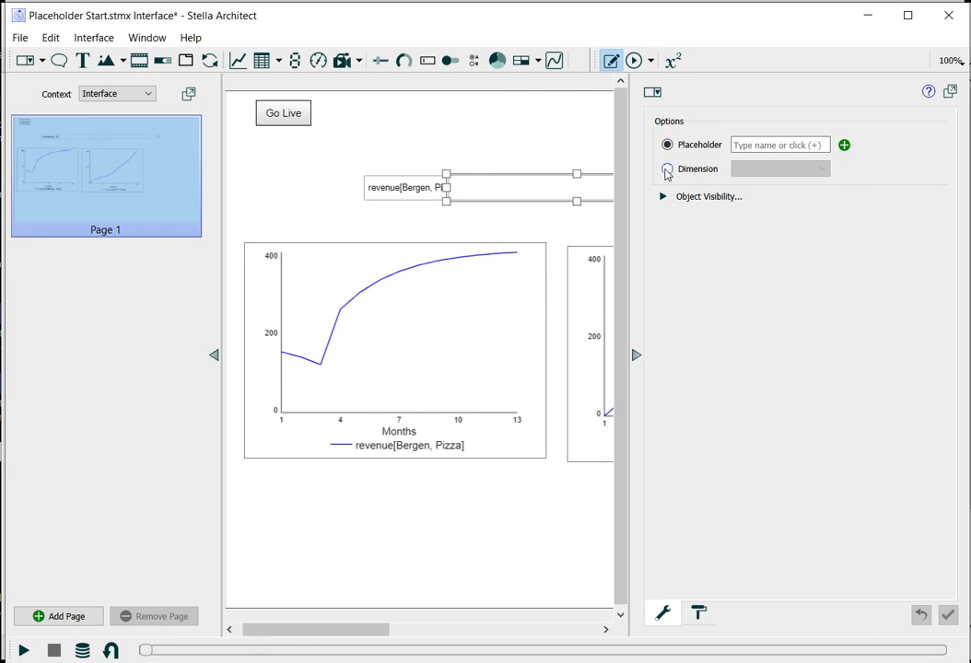
left_click(667, 169)
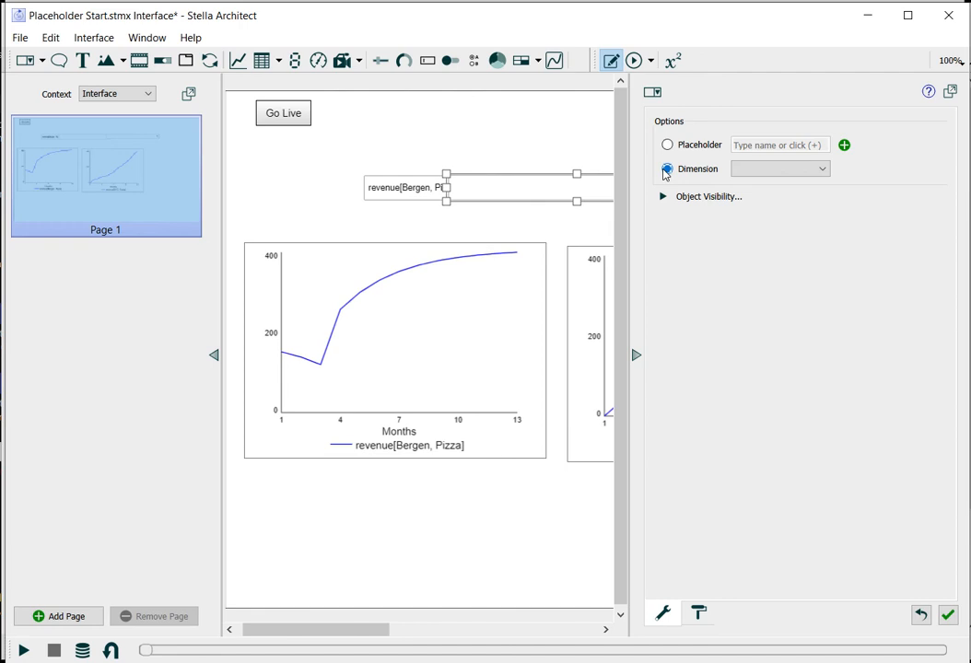
left_click(800, 174)
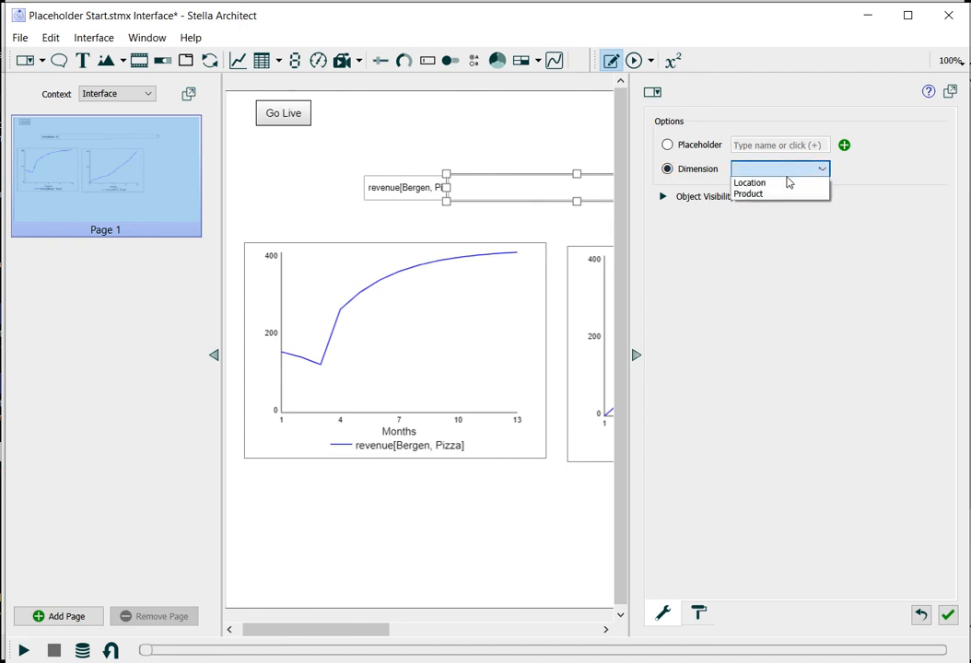
left_click(786, 183)
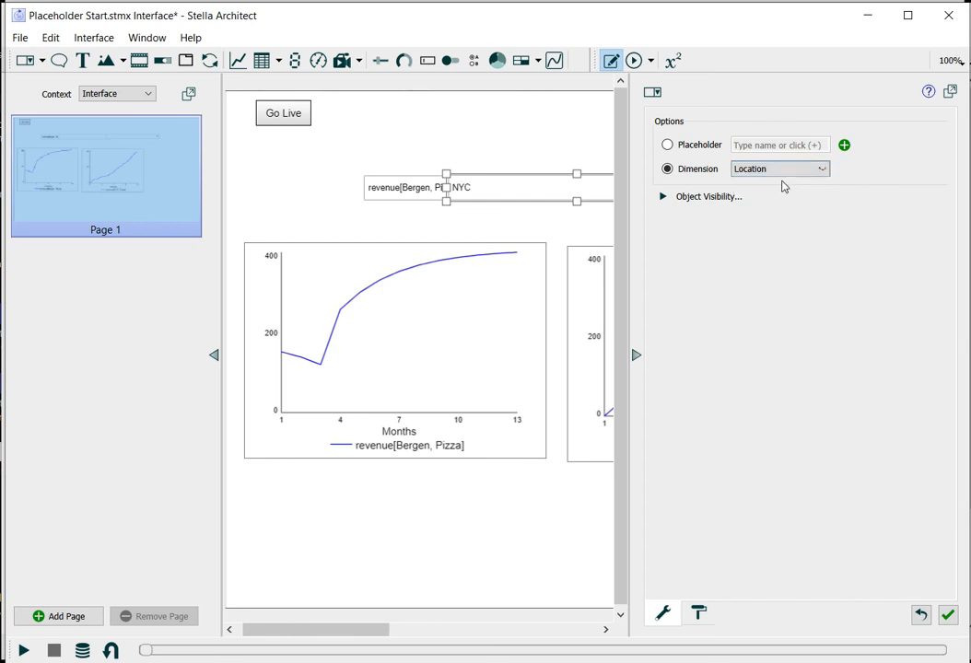
left_click(588, 226)
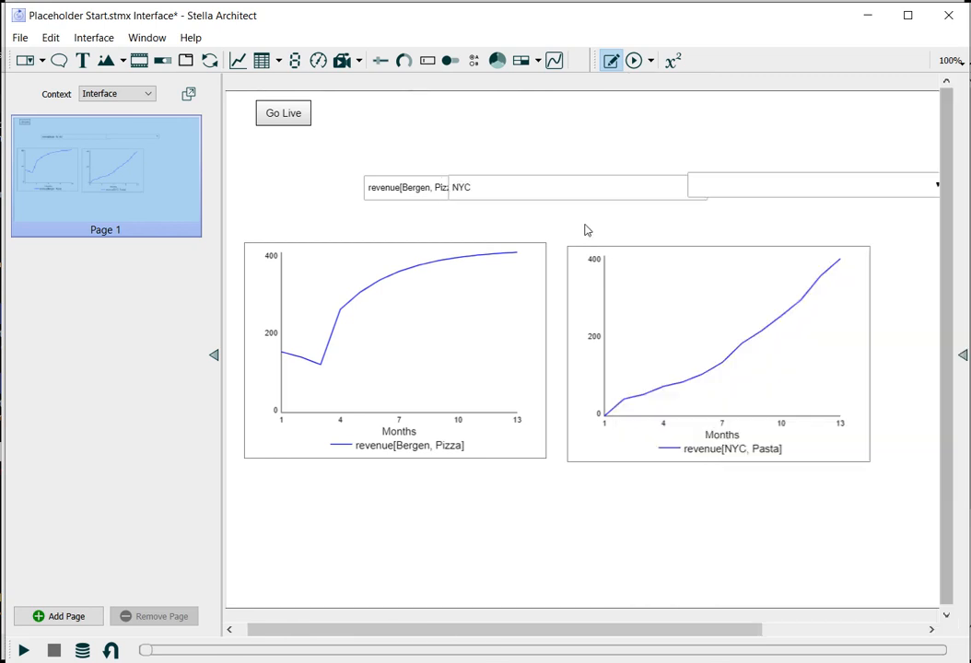
Step: Shrink the Location selector above the second graph and move the revenue placeholder selector aside, over the first graph
left_click(634, 195)
left_click_drag(707, 199, 618, 190)
left_click_drag(460, 189, 375, 186)
left_click_drag(599, 196, 621, 209)
Step: Link the other new selector to the Product dimension
left_click(807, 196)
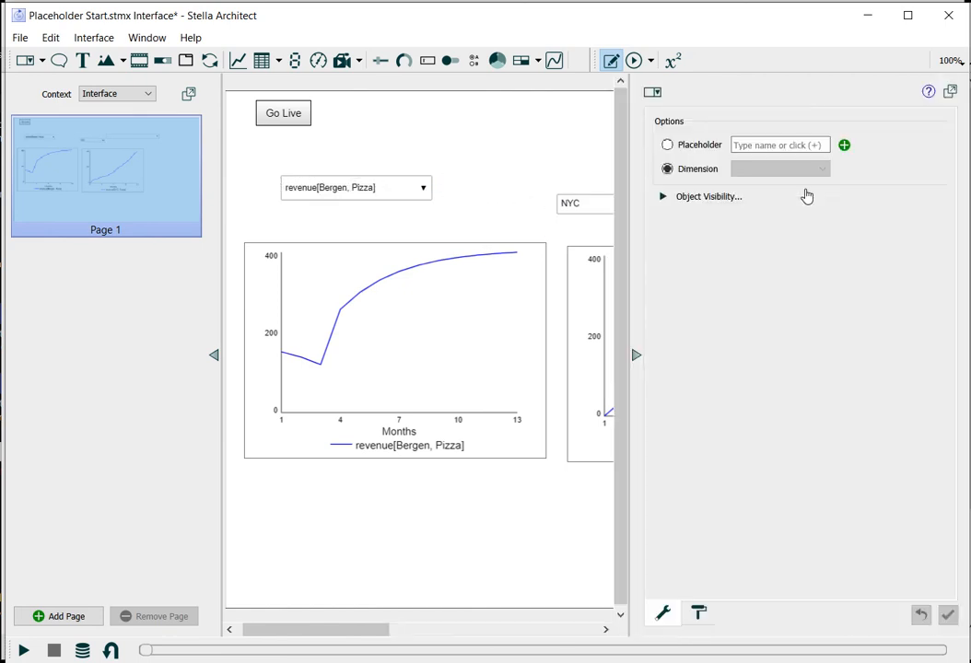
left_click(692, 171)
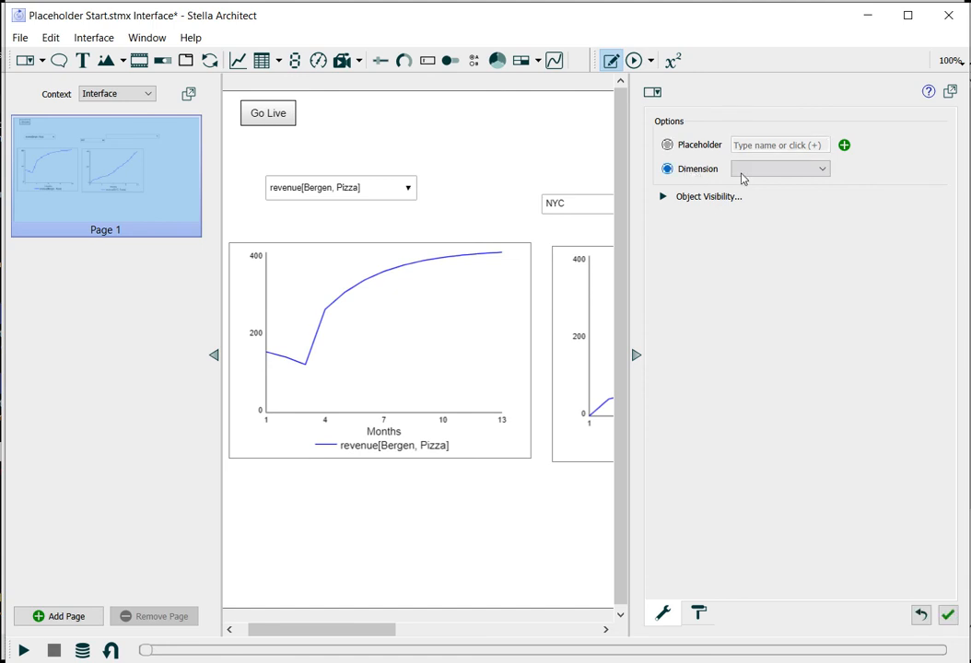
left_click(811, 172)
left_click(793, 194)
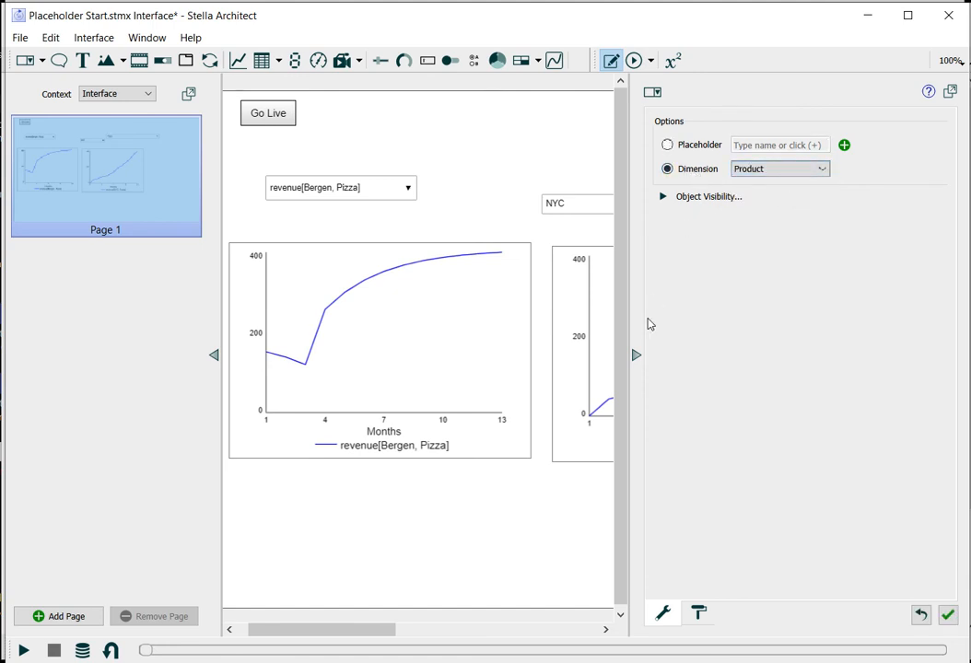
left_click(635, 354)
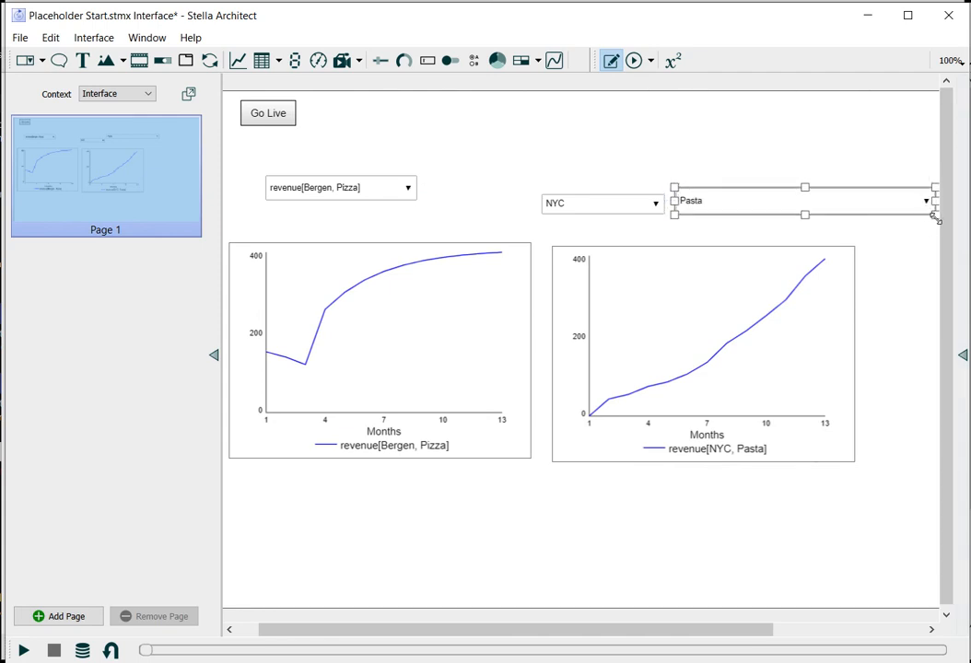
Step: Shrink the Product and Location selectors and line them up side by side above the second graph
left_click_drag(934, 216, 746, 201)
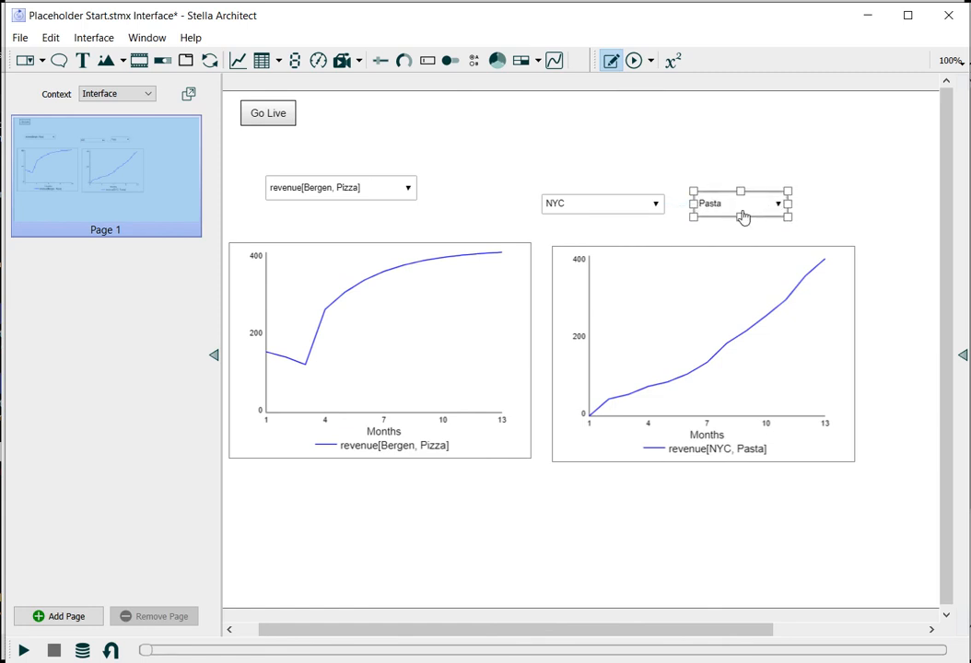
left_click(659, 205)
left_click_drag(666, 214, 648, 214)
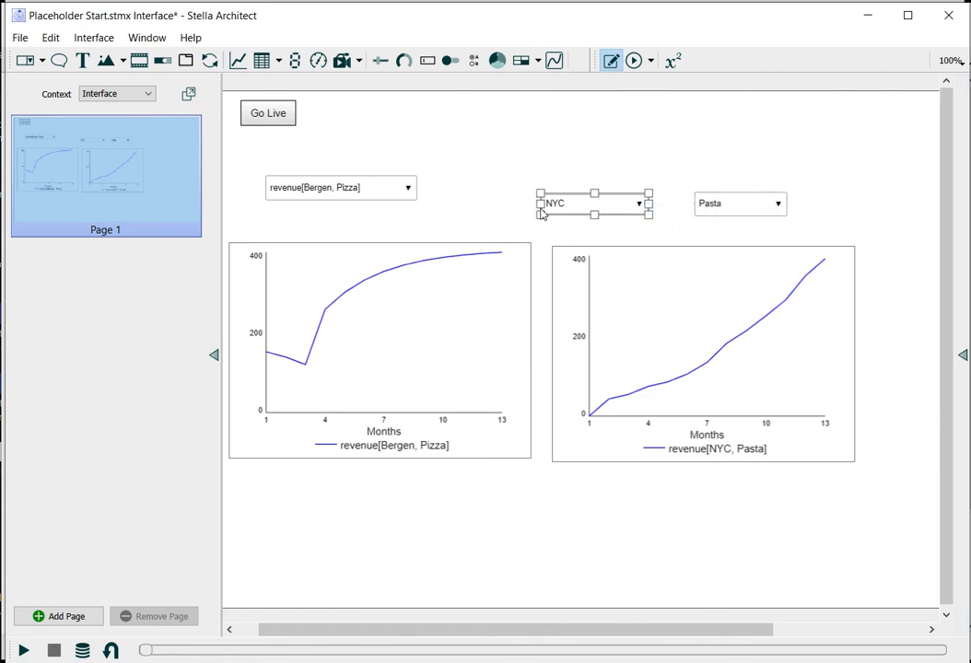
left_click_drag(584, 214, 612, 211)
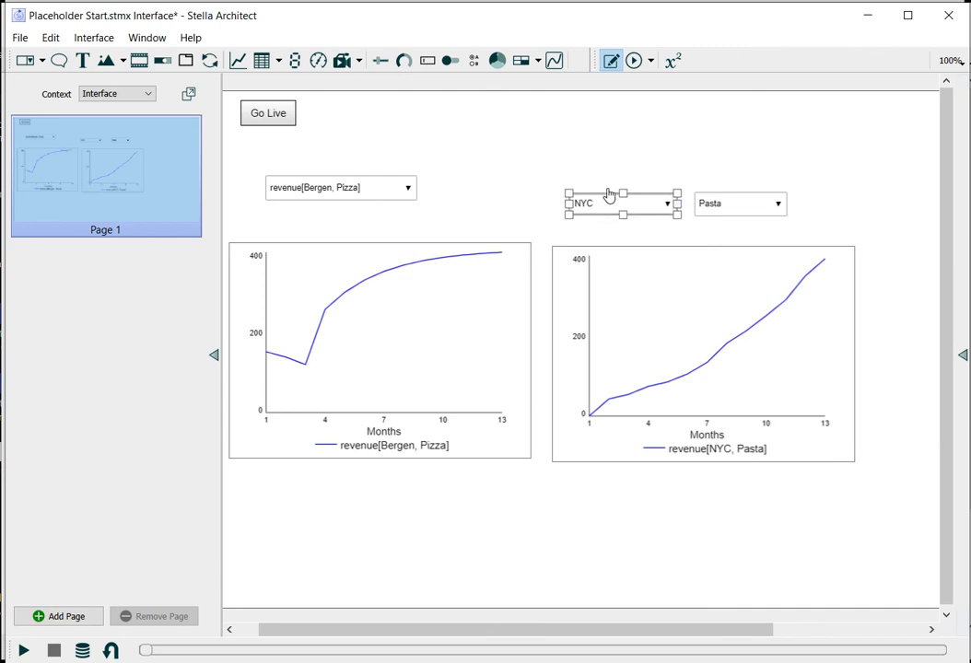
left_click(629, 146)
Step: Run the model with Go Live in experience mode and set the second graph's selectors to SF and Pizza
left_click(635, 62)
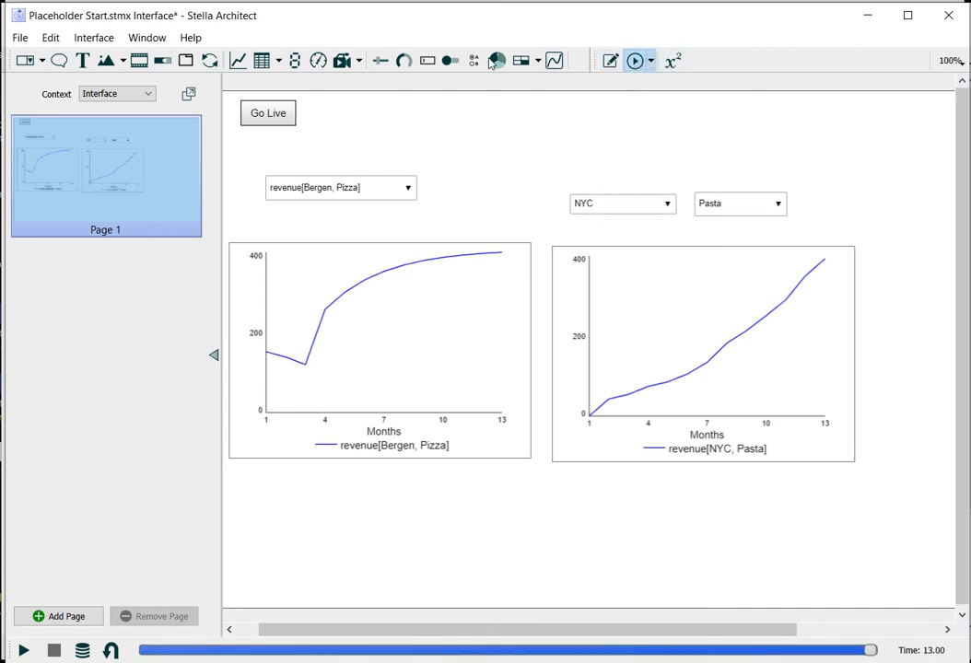
left_click(266, 112)
left_click(648, 206)
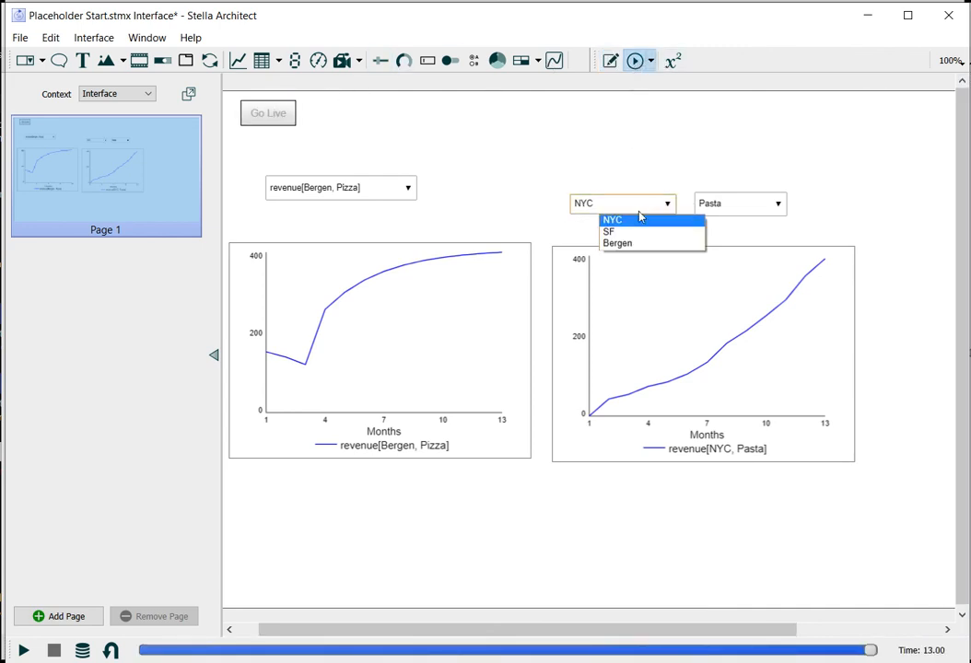
left_click(637, 237)
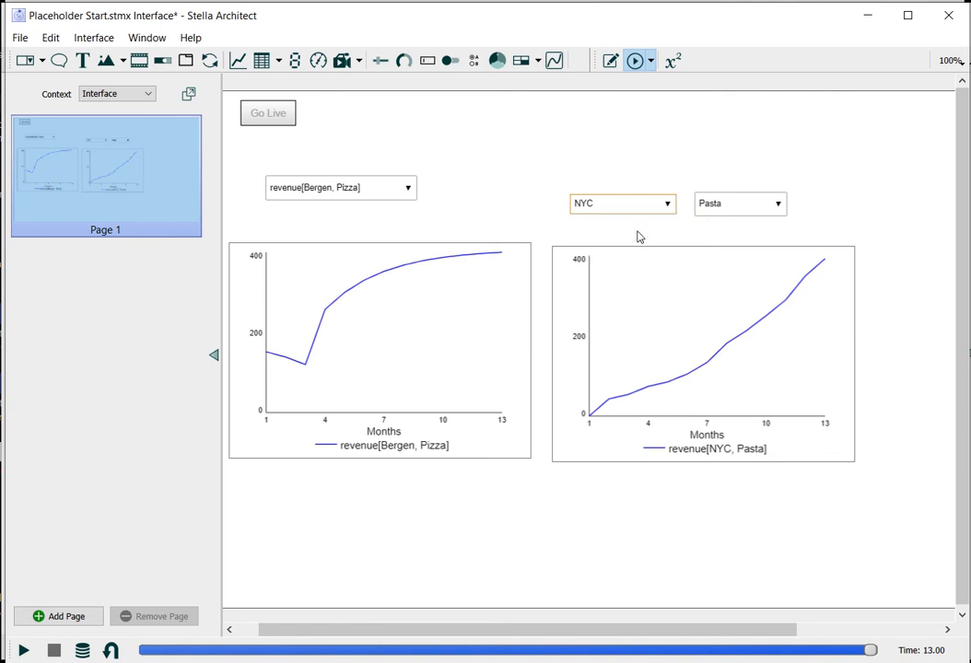
left_click(744, 209)
left_click(749, 223)
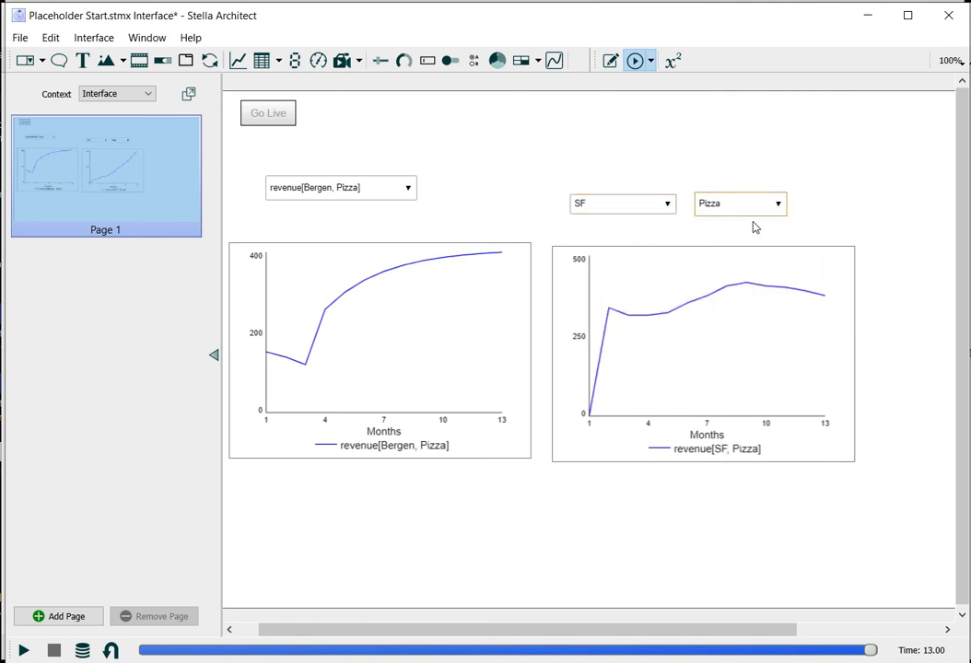